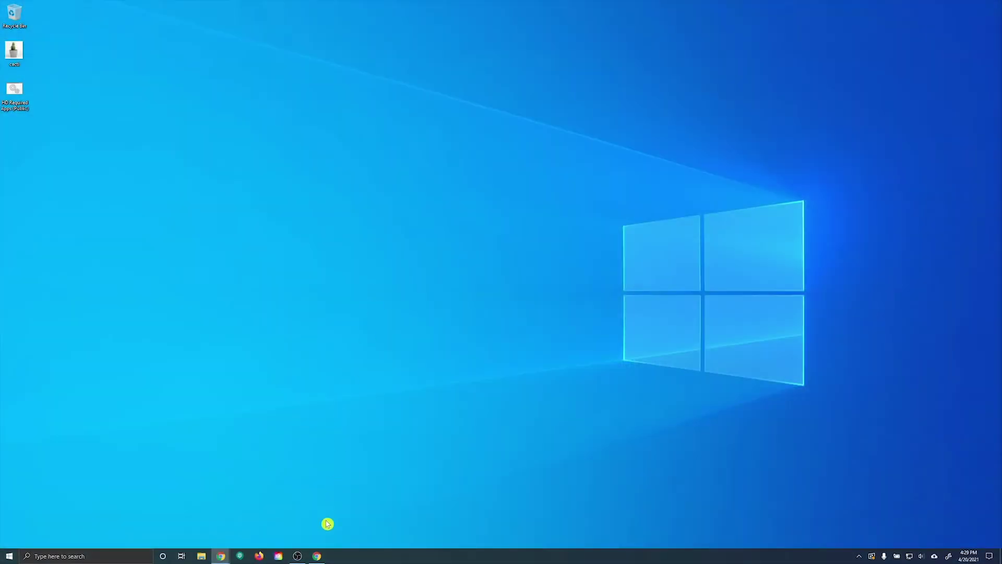
# Step: Open a Google Chrome guest window from the taskbar
pyautogui.click(320, 555)
# Step: Load gateway.ctclink.us in Chrome to reach the ctcLink sign-in page
pyautogui.click(63, 24)
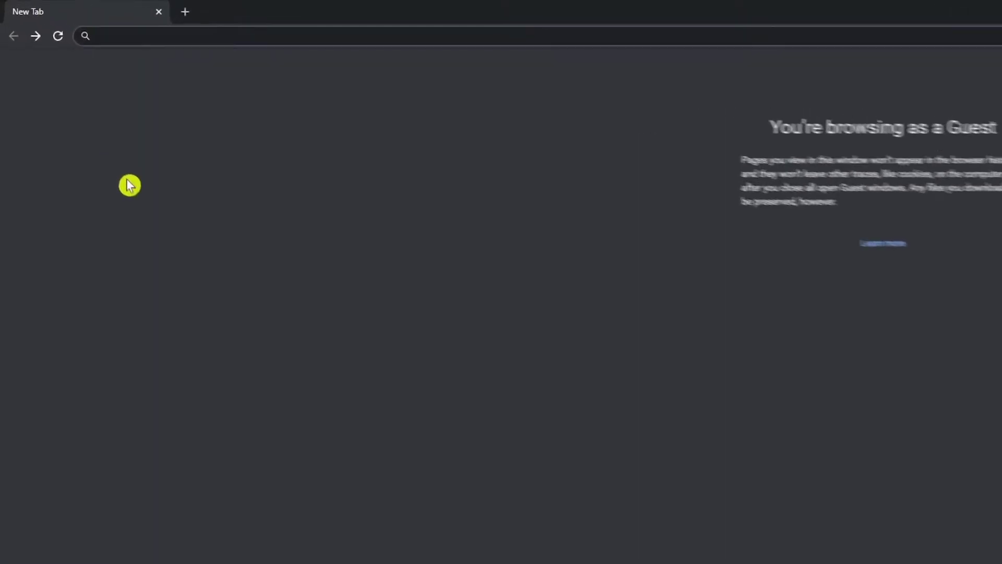
pyautogui.write('ga')
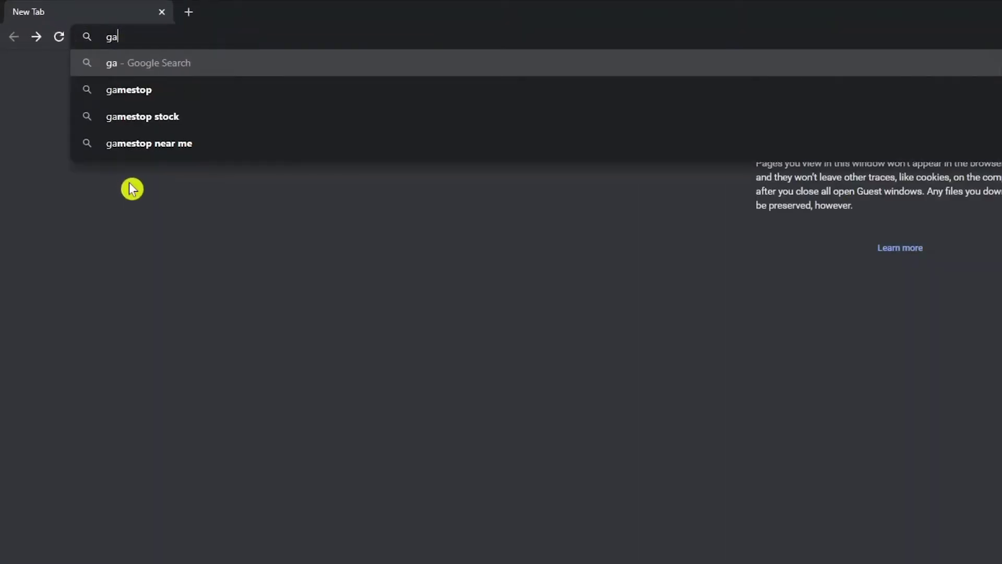
pyautogui.write('teway.ctclink.u')
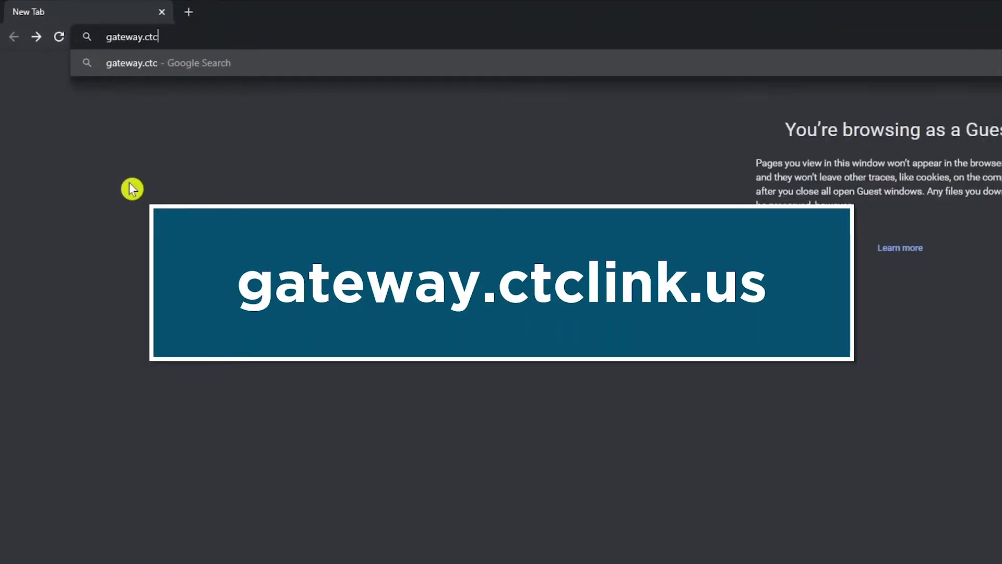
pyautogui.write('s')
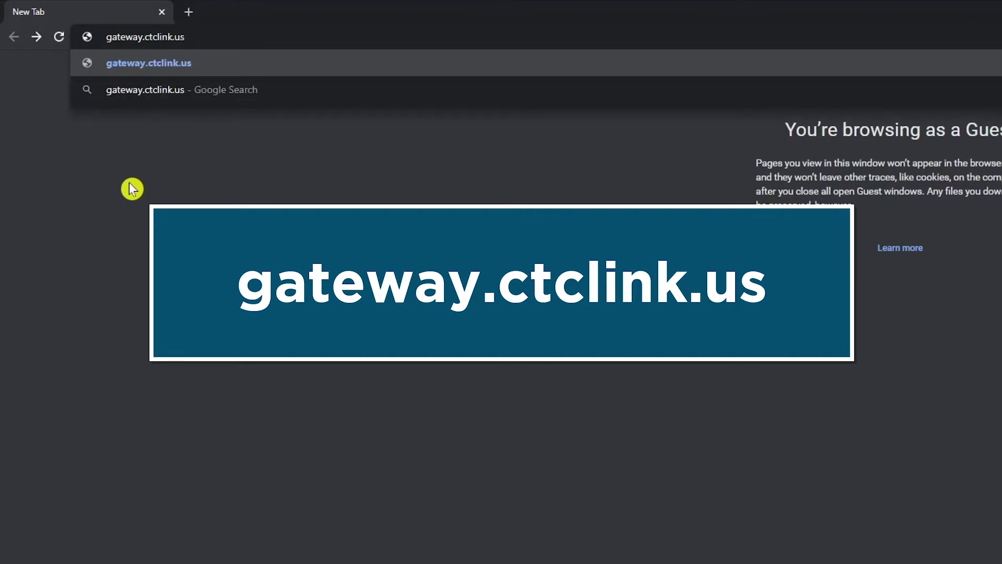
pyautogui.press('Return')
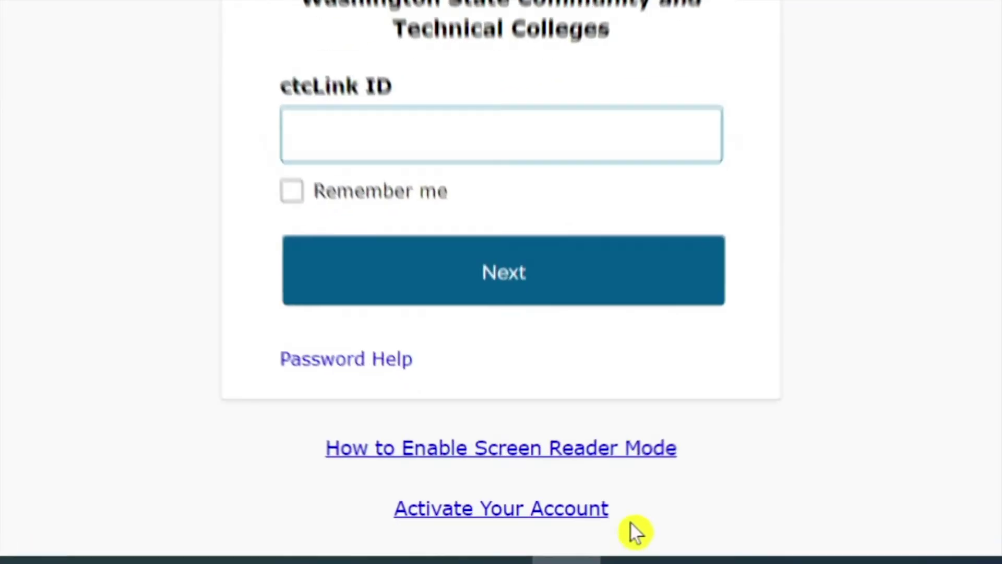
# Step: Open First Time Account Activation, accept the redirect, and enter the student's first and last name
pyautogui.click(499, 512)
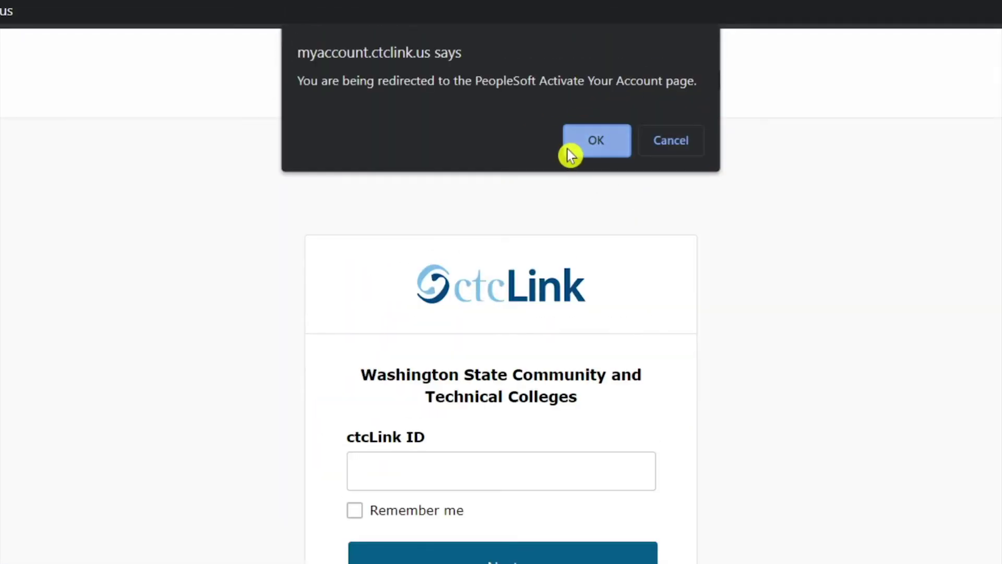
pyautogui.click(570, 149)
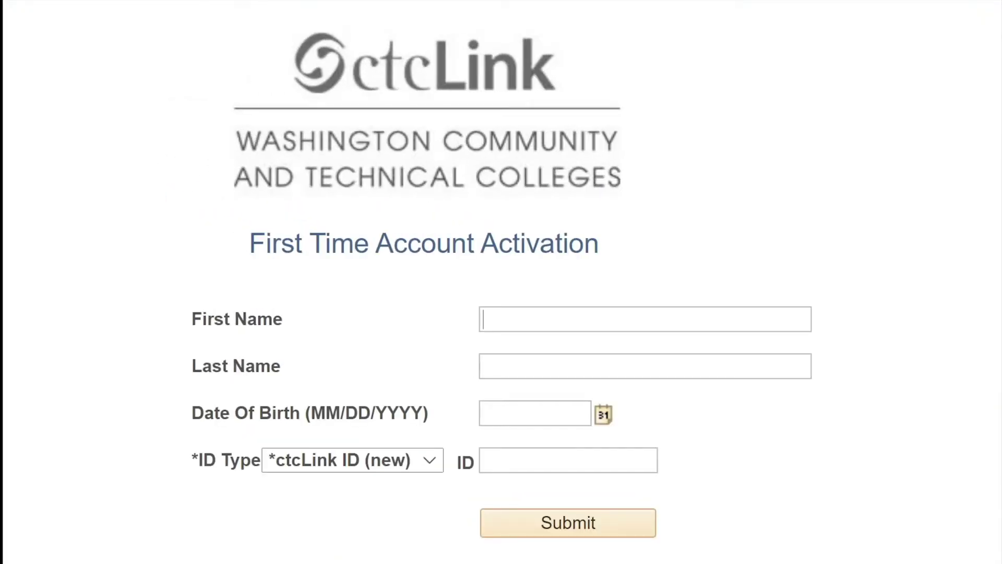
pyautogui.press('Tab')
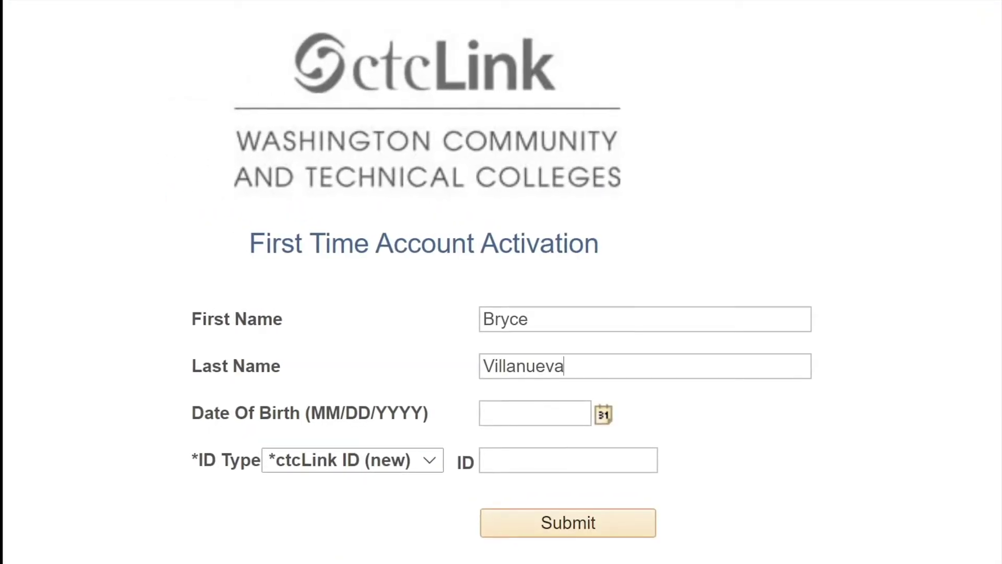
# Step: Set the student's date of birth using the calendar's month, year and day pickers
pyautogui.click(502, 415)
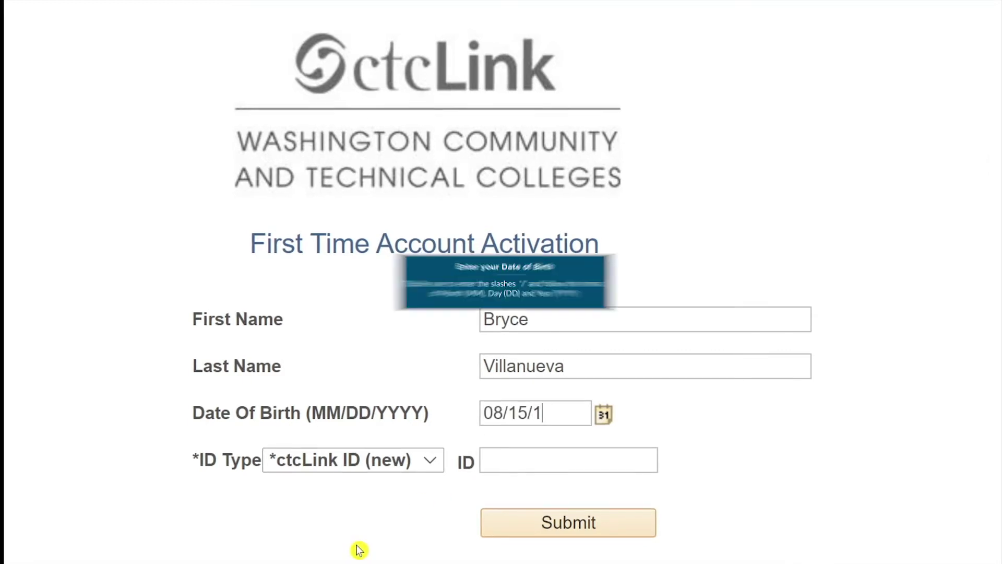
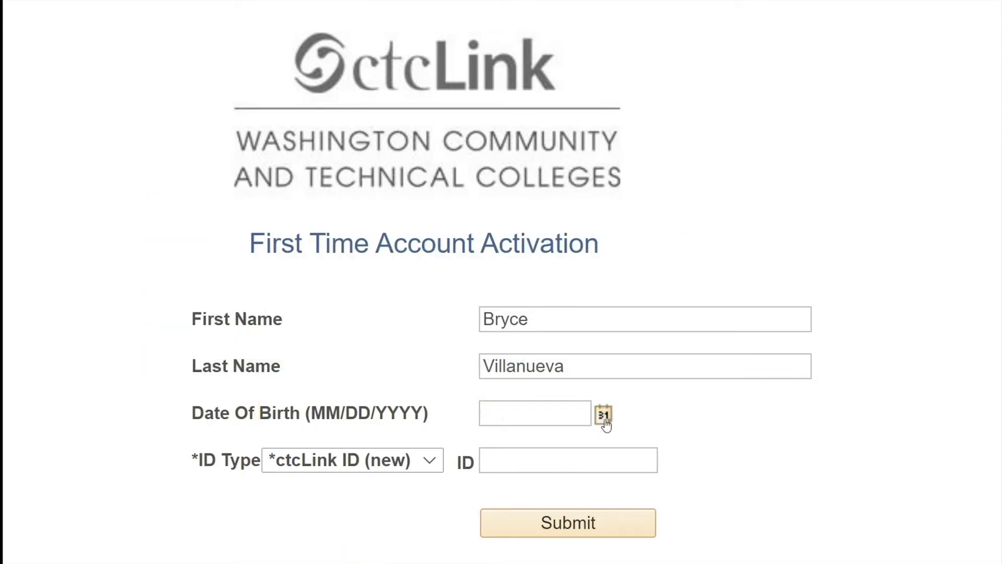
pyautogui.click(603, 416)
pyautogui.click(671, 433)
pyautogui.press('Down')
pyautogui.press('Down')
pyautogui.press('Down')
pyautogui.press('Down')
pyautogui.press('Return')
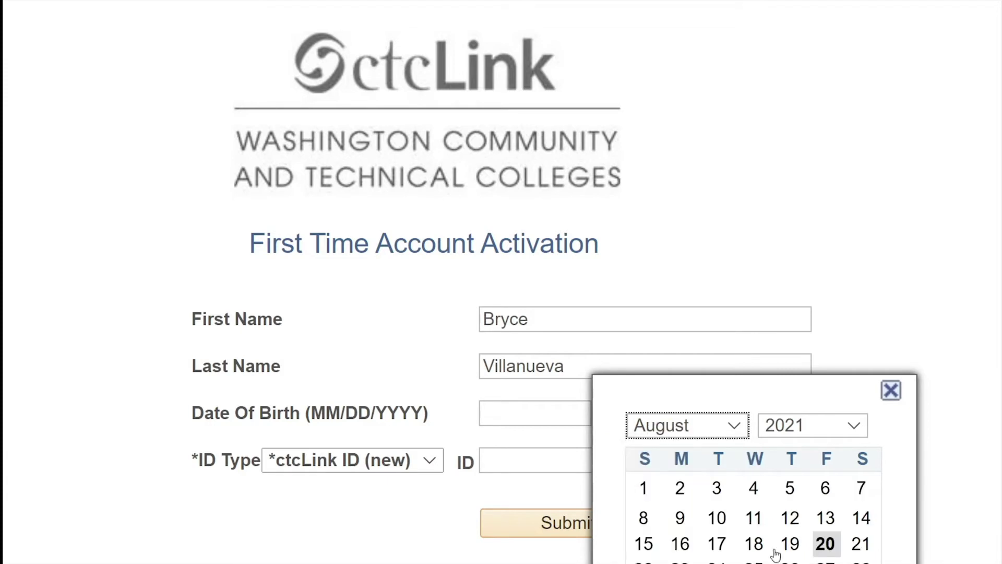
pyautogui.click(788, 432)
pyautogui.scroll(6, 792, 268)
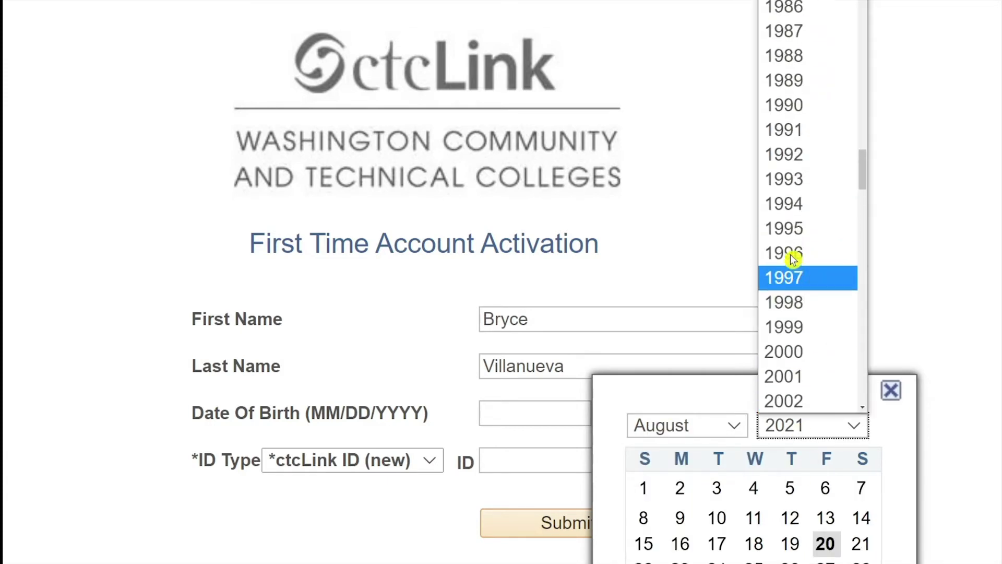
pyautogui.click(787, 184)
pyautogui.click(826, 544)
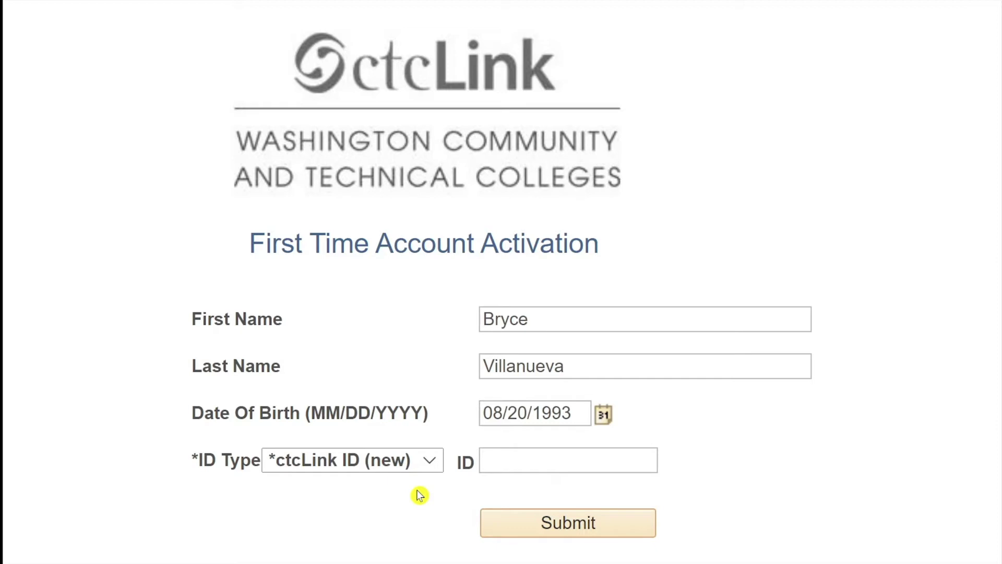
pyautogui.write('1010')
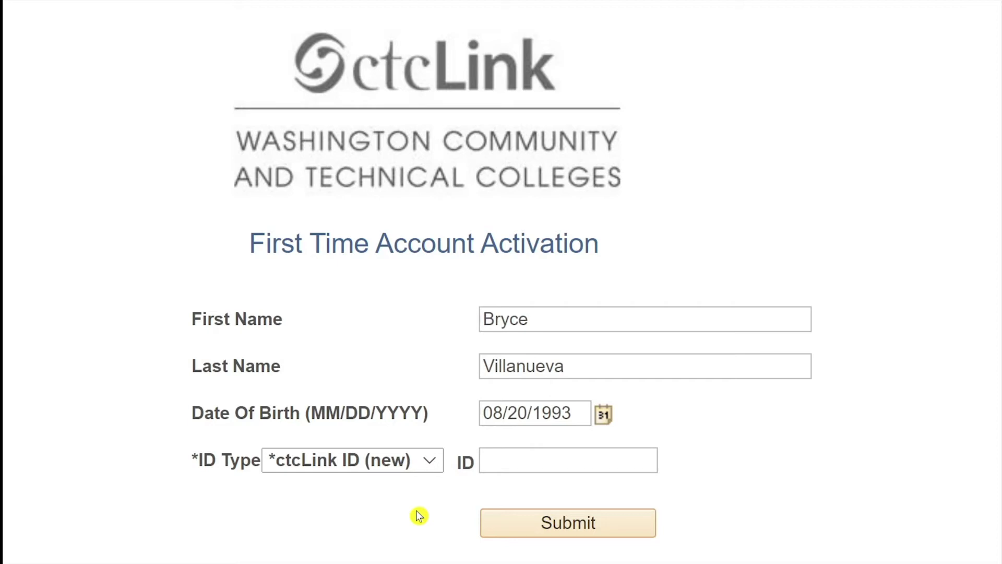
pyautogui.click(429, 462)
# Step: Choose SID (old) as ID Type, enter the ID number, and submit the identity details
pyautogui.click(436, 508)
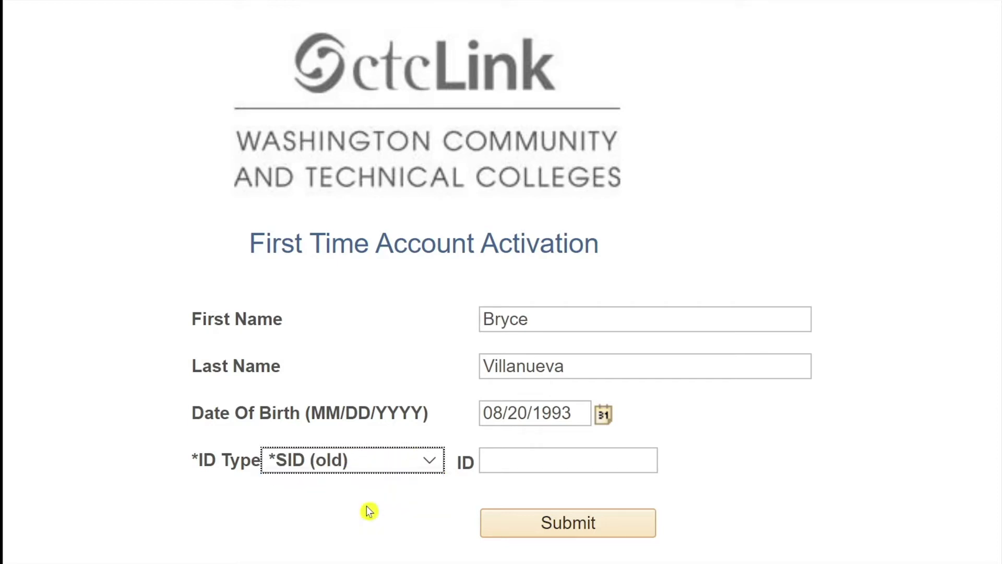
pyautogui.click(510, 465)
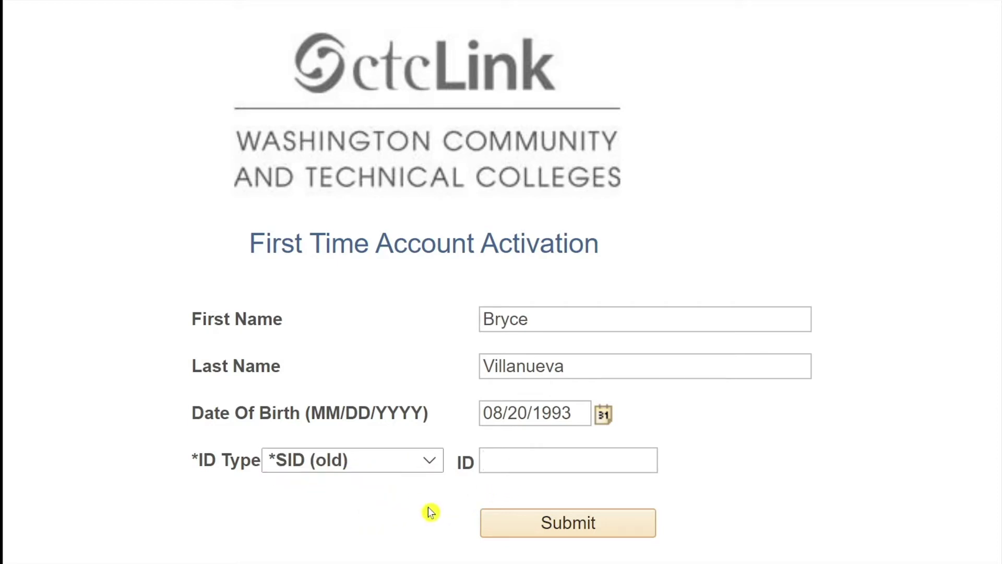
pyautogui.write('955')
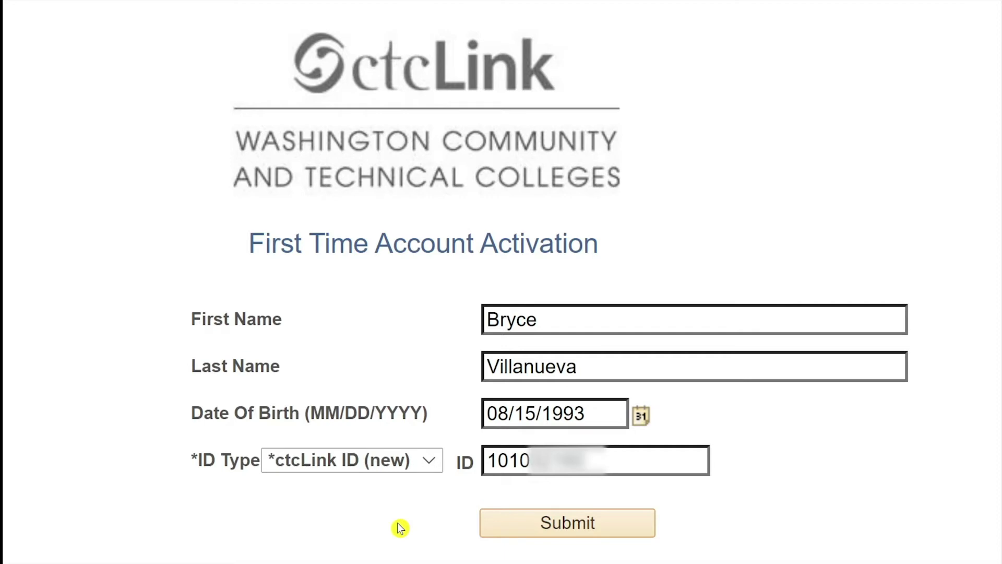
pyautogui.click(512, 520)
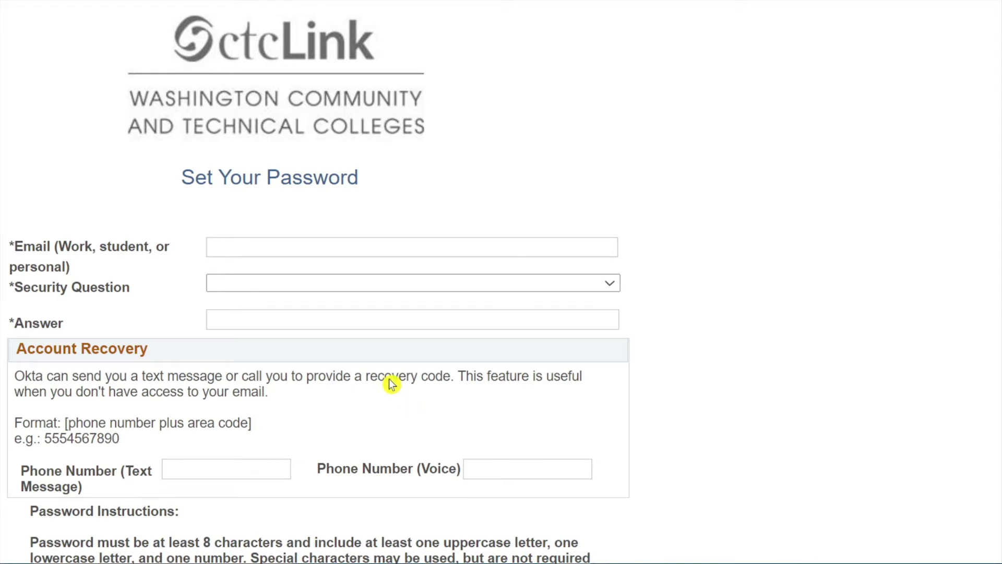
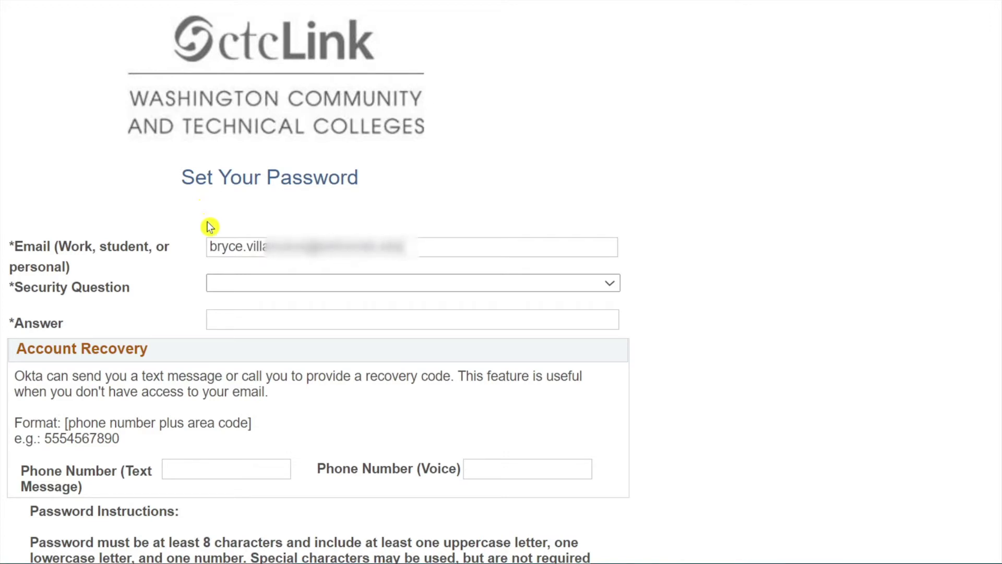
# Step: Enter the e-mail, pick 'What was your dream job as a child?' and type its answer
pyautogui.click(231, 286)
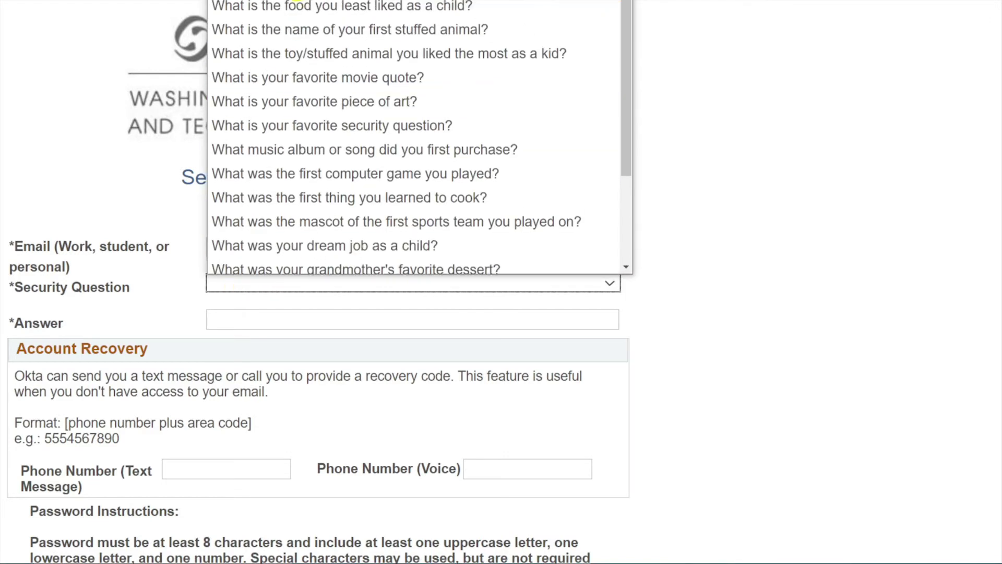
pyautogui.scroll(-2, 315, 108)
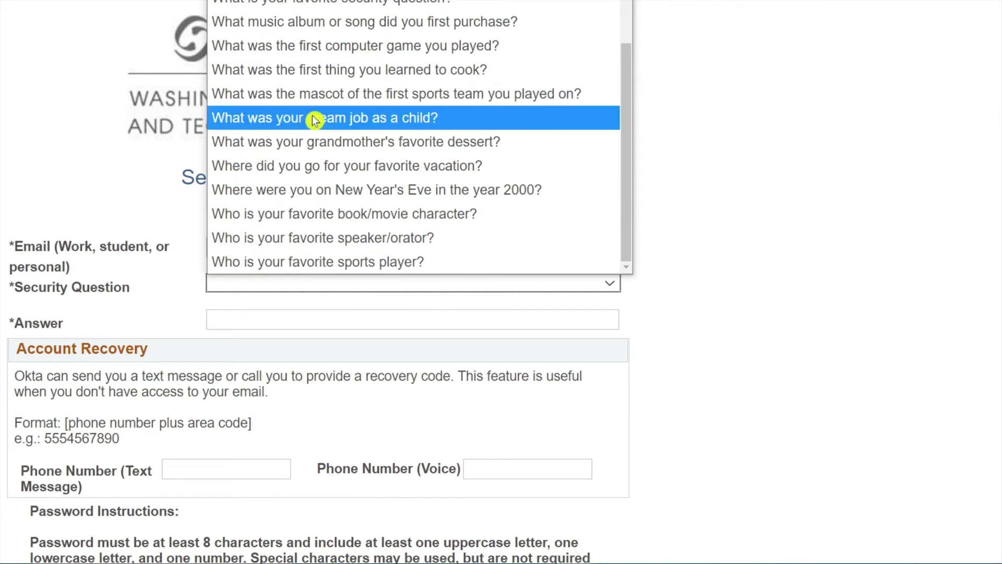
pyautogui.click(316, 117)
pyautogui.press('Tab')
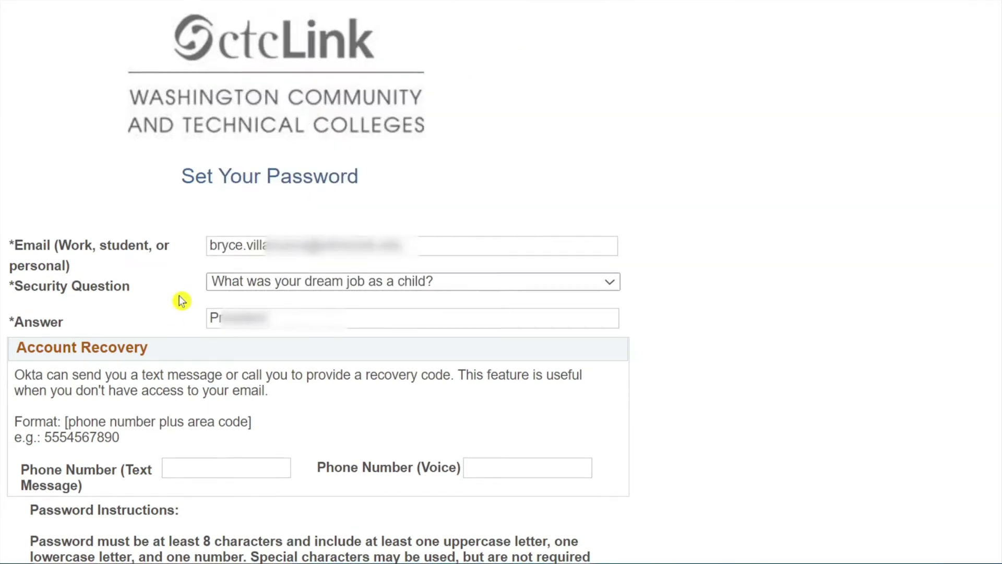
# Step: Fill in the text-message and voice recovery phone numbers
pyautogui.scroll(-3, 179, 297)
pyautogui.click(179, 321)
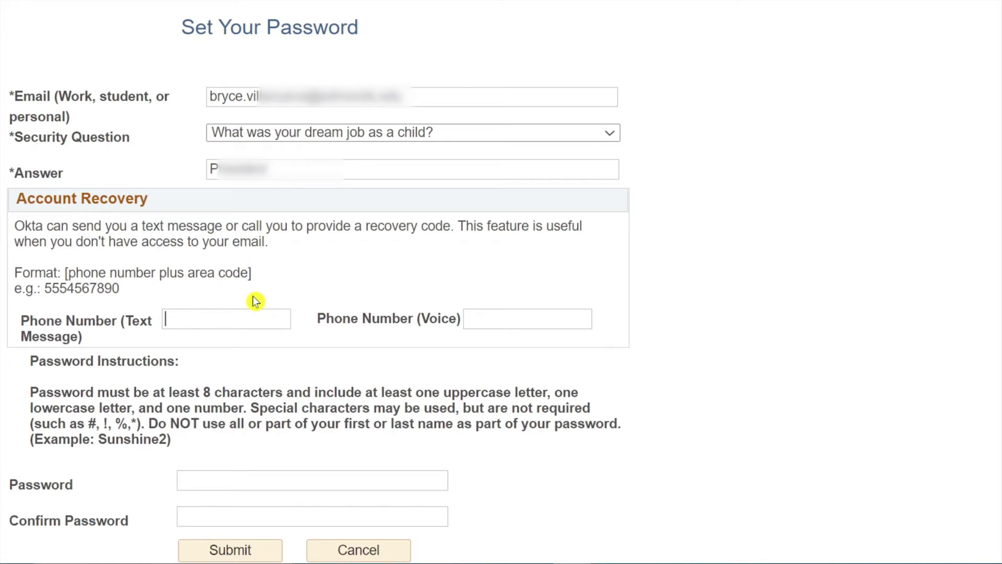
pyautogui.write('42')
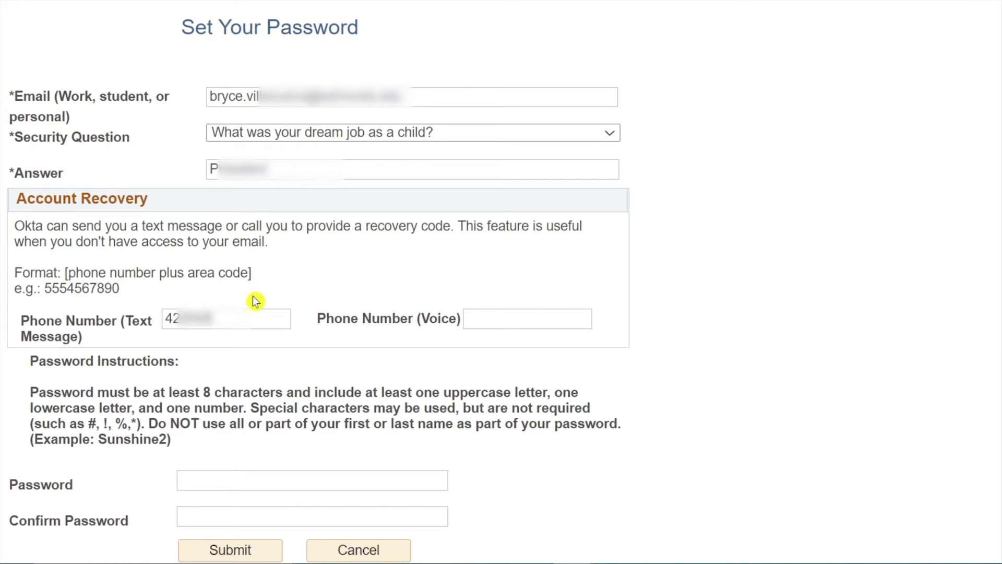
pyautogui.write('1234')
pyautogui.click(485, 317)
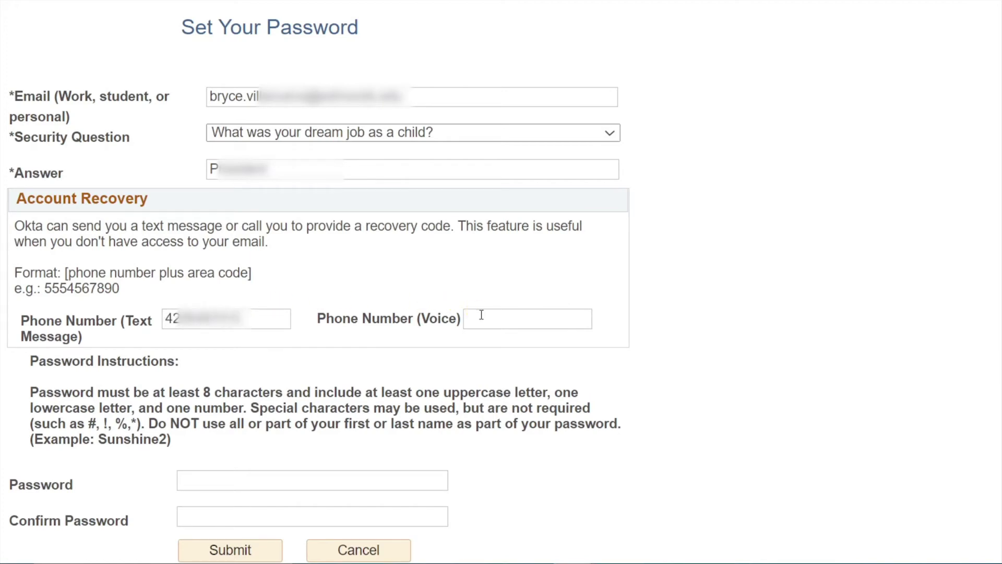
pyautogui.write('425')
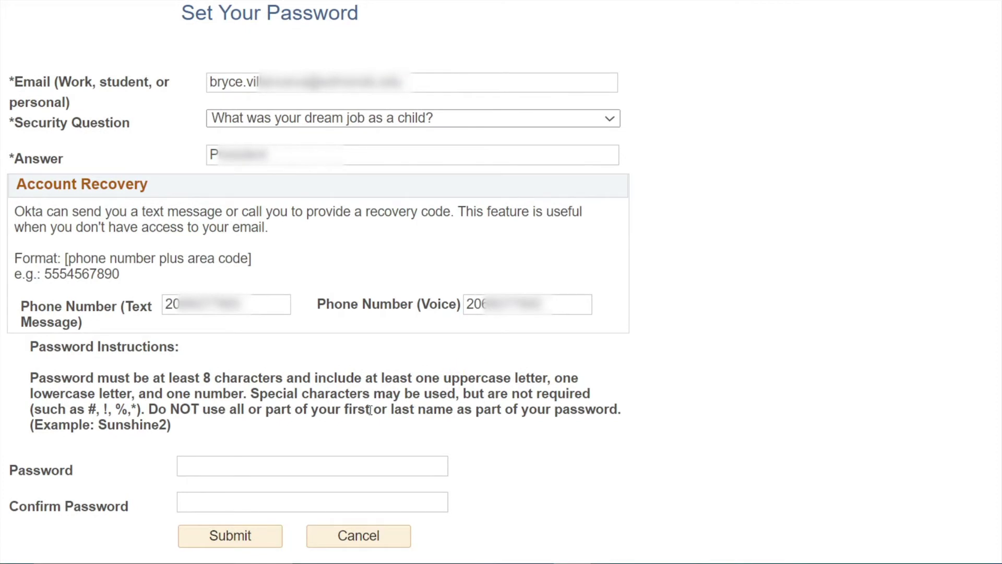
pyautogui.click(301, 464)
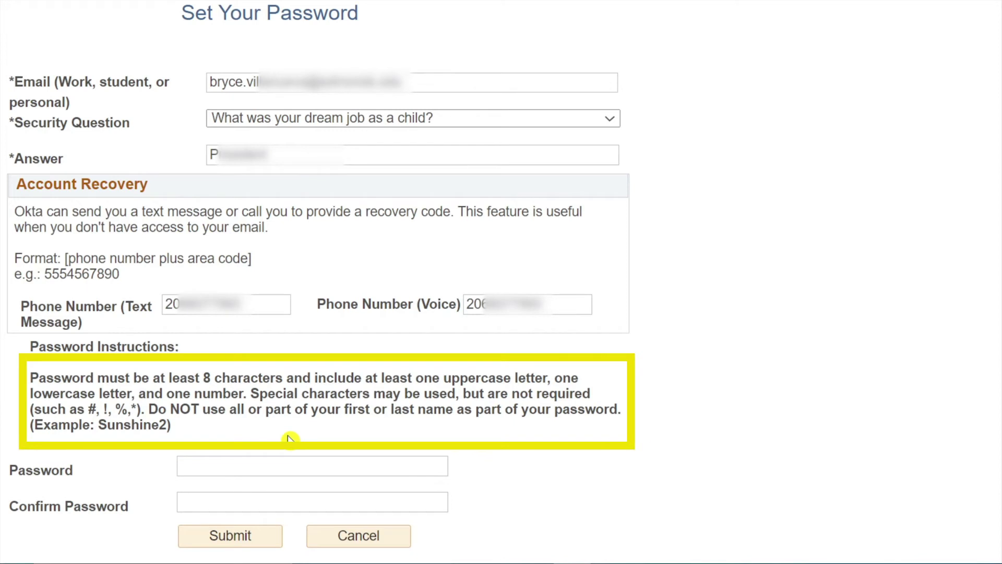
# Step: Enter and confirm the new account password, then submit the activation form
pyautogui.write('•••')
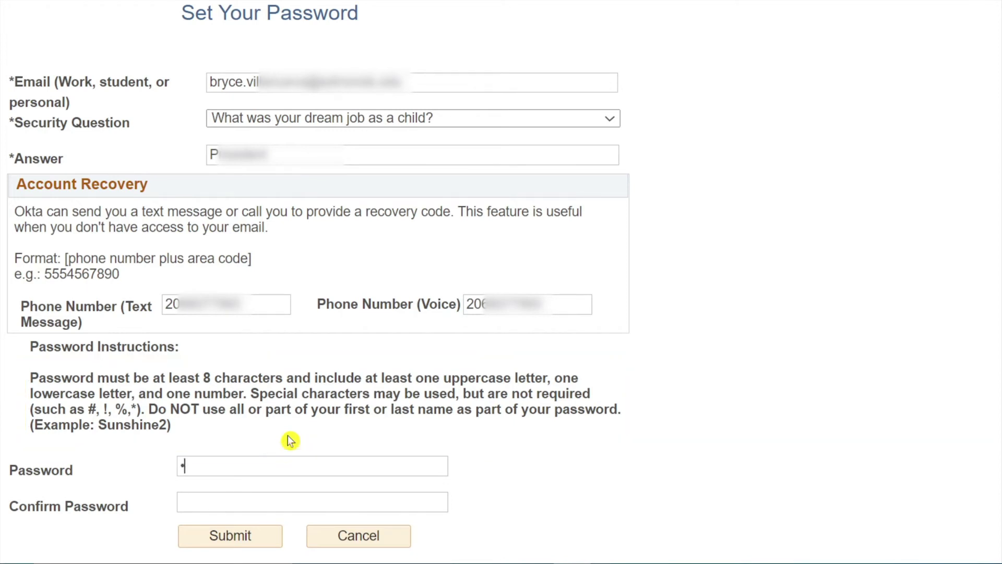
pyautogui.write('••••••')
pyautogui.click(284, 495)
pyautogui.write('•••••••••')
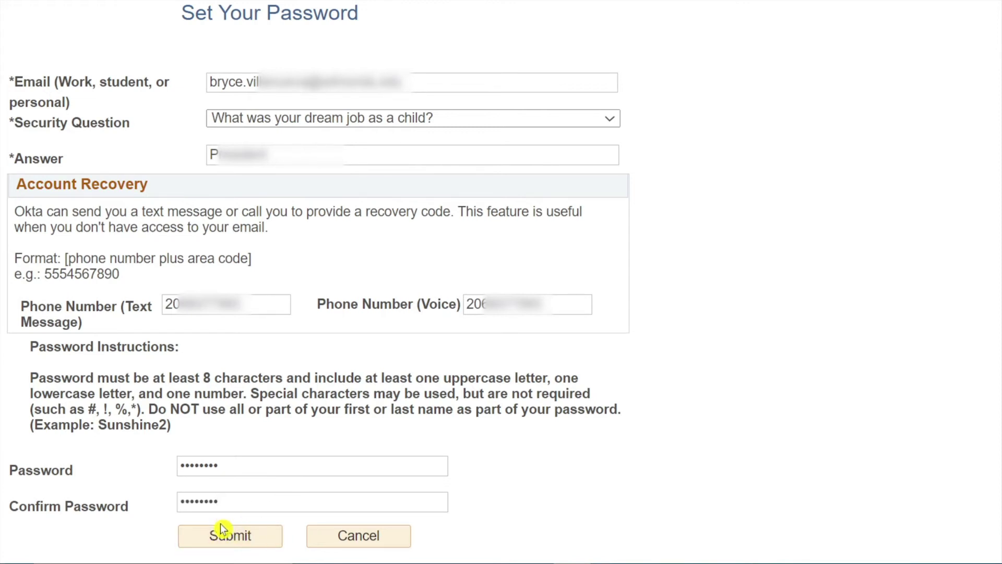
pyautogui.click(226, 540)
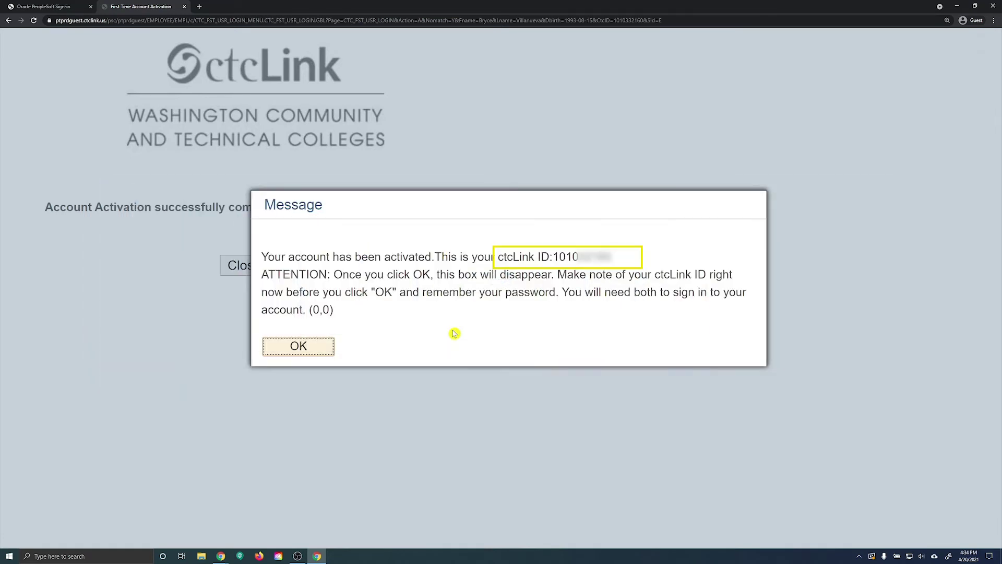
# Step: Dismiss the account-activated message showing the new ctcLink ID
pyautogui.click(314, 354)
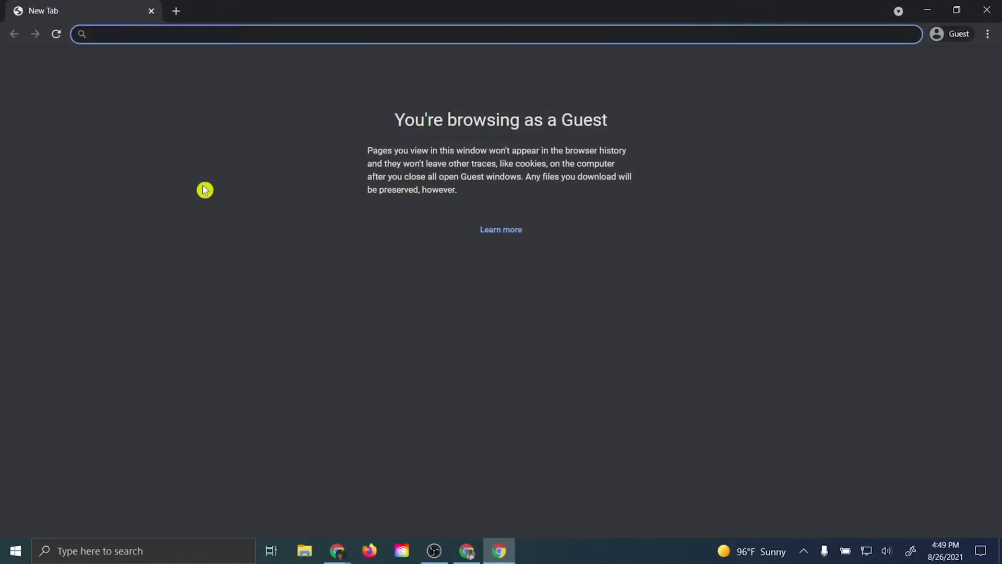
# Step: Load gateway.ctclink.us in the fresh guest window to reach the sign-in page
pyautogui.write('ga')
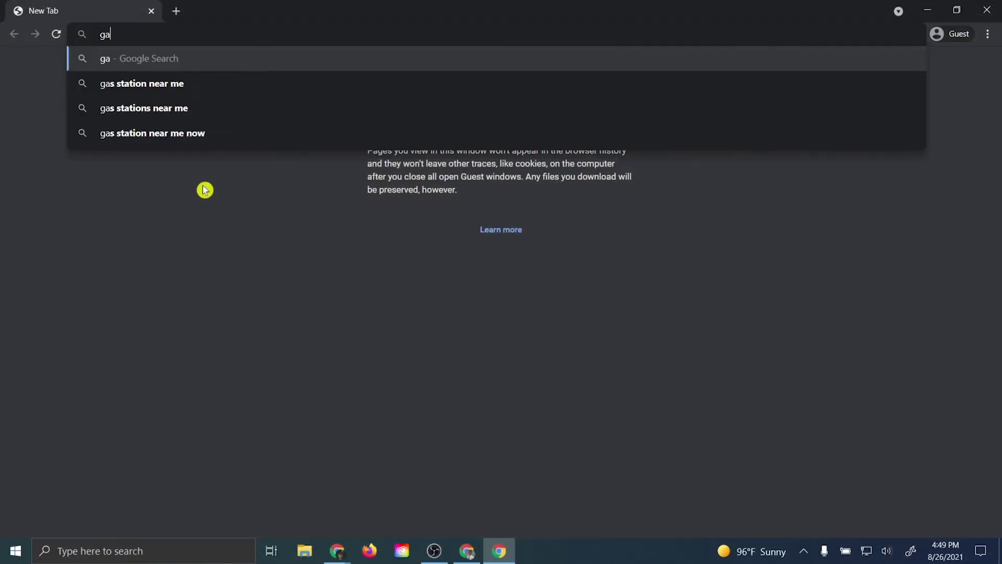
pyautogui.write('teway.')
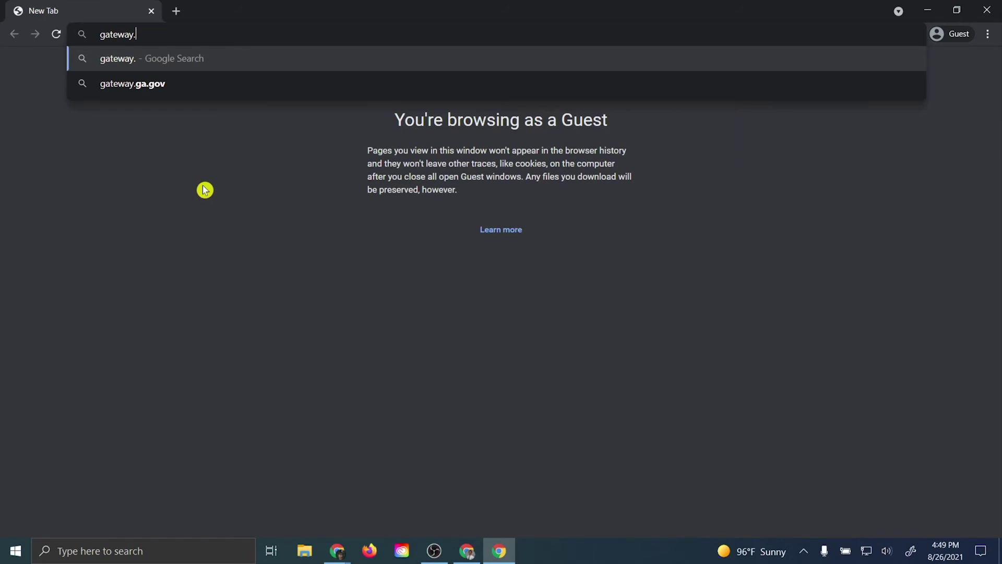
pyautogui.write('ctclink.us')
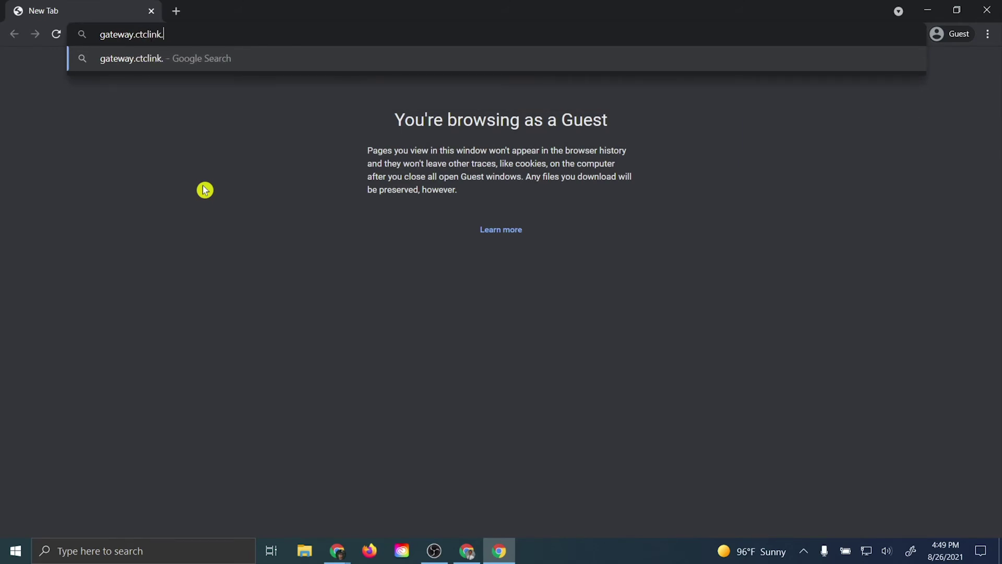
pyautogui.press('Return')
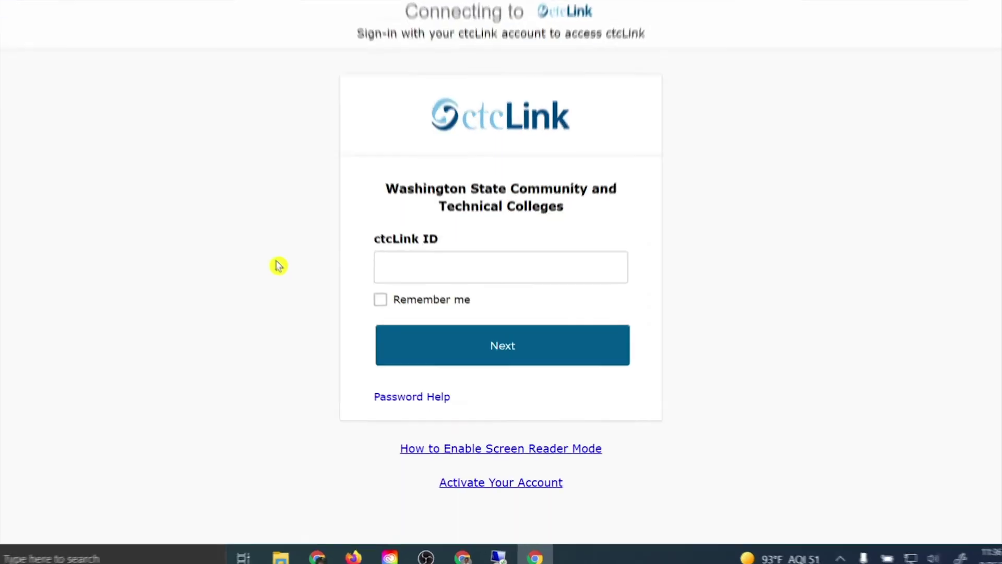
# Step: View the Reset Password option, then sign in with the ctcLink ID and new password
pyautogui.click(376, 365)
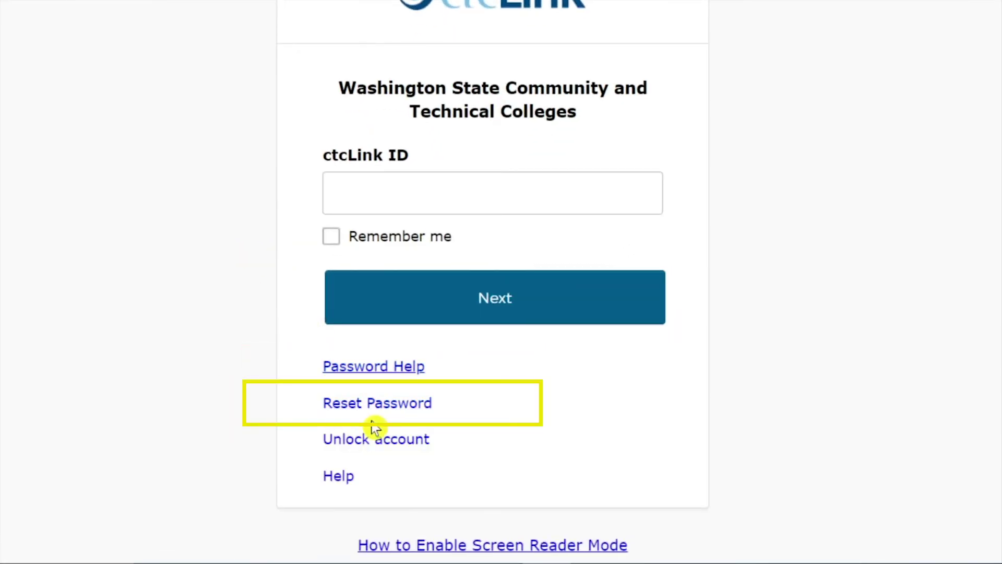
pyautogui.click(366, 404)
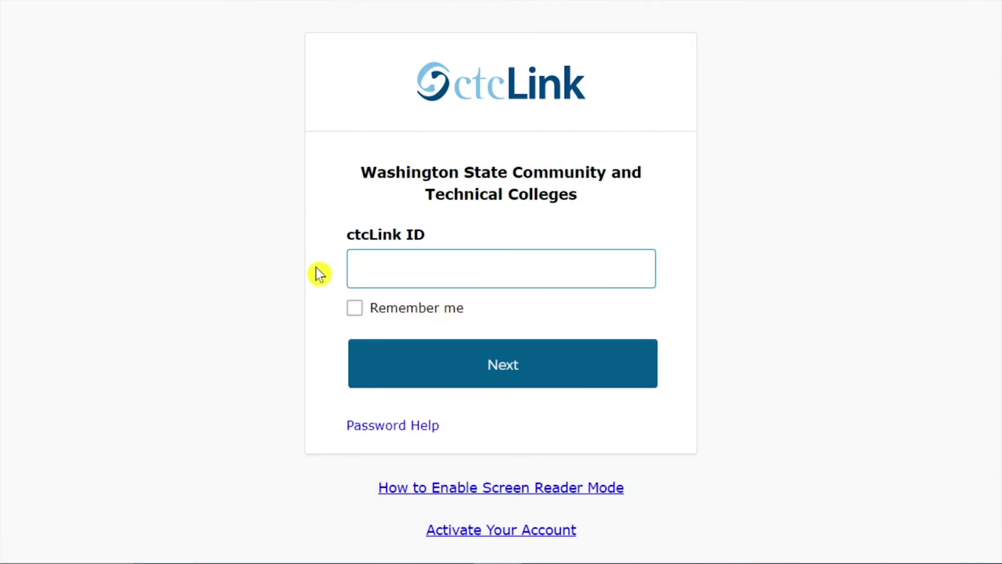
pyautogui.click(410, 365)
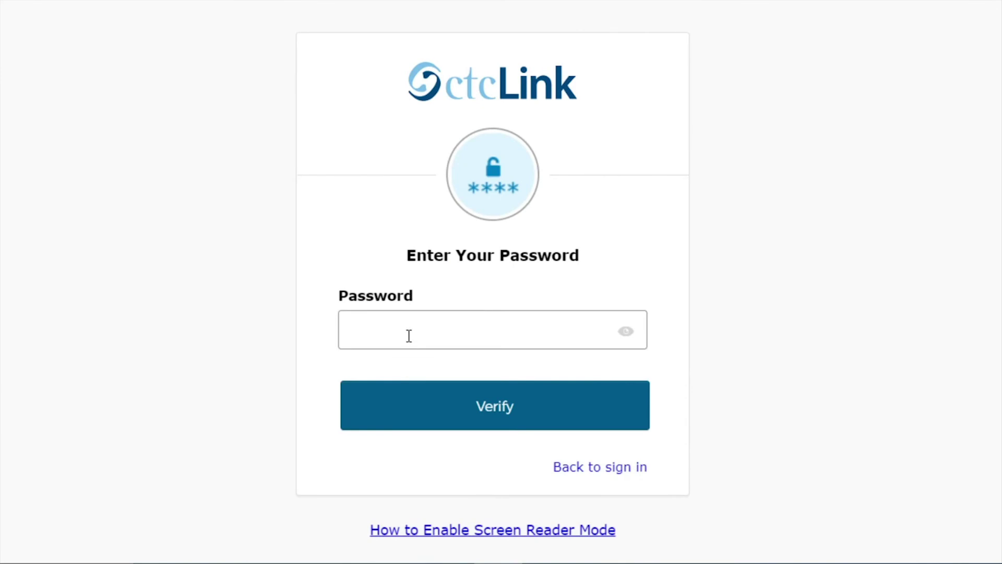
pyautogui.write('********')
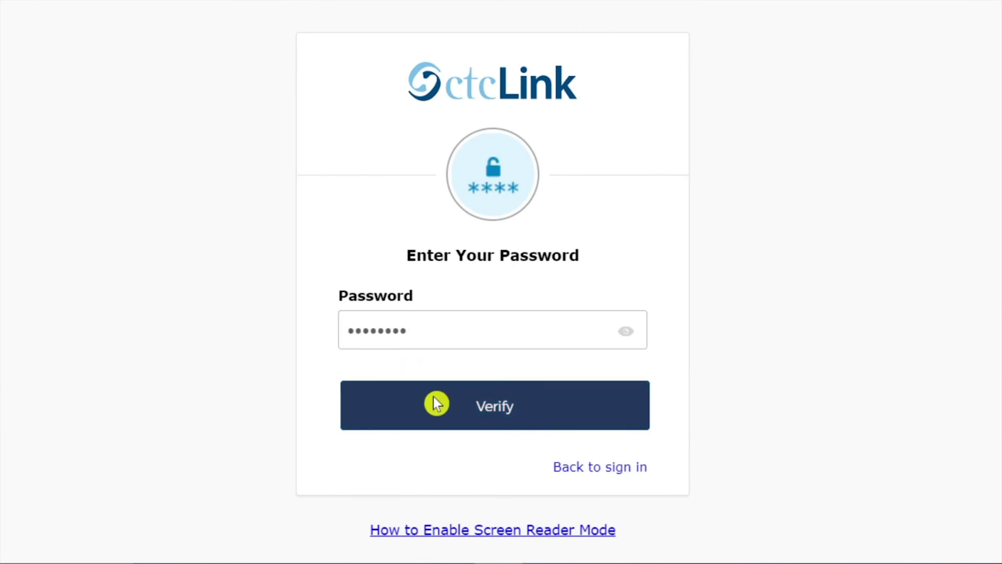
pyautogui.click(437, 403)
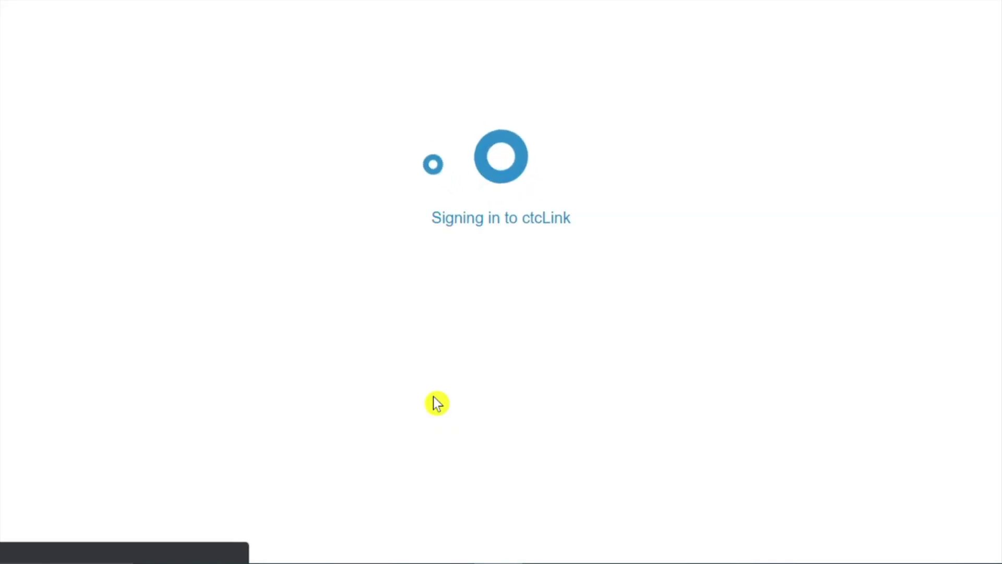